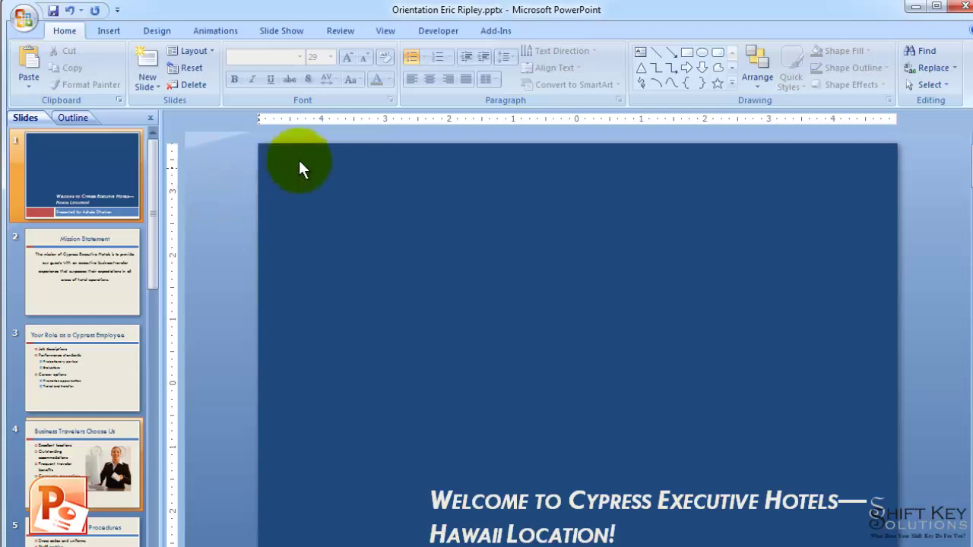
Step: Show the View tab's presentation view options for the hotel orientation deck
click(386, 30)
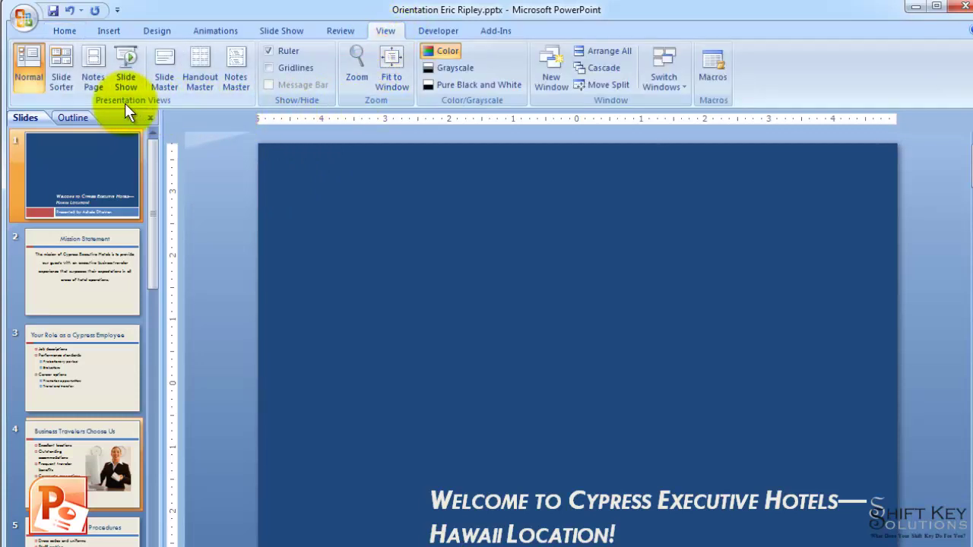
Step: Switch to Slide Master view and compare the Title and Content and title slide layouts, ending on the title slide layout
click(167, 58)
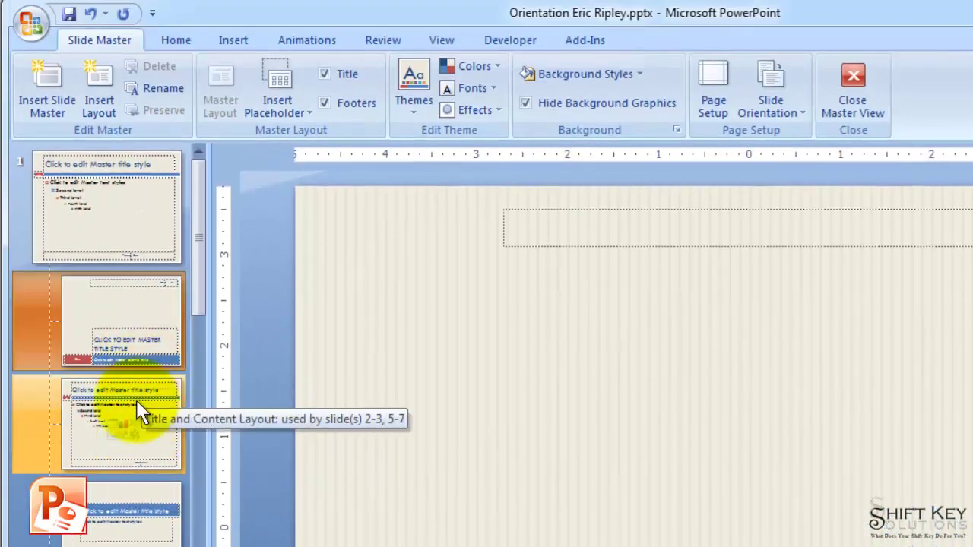
click(135, 427)
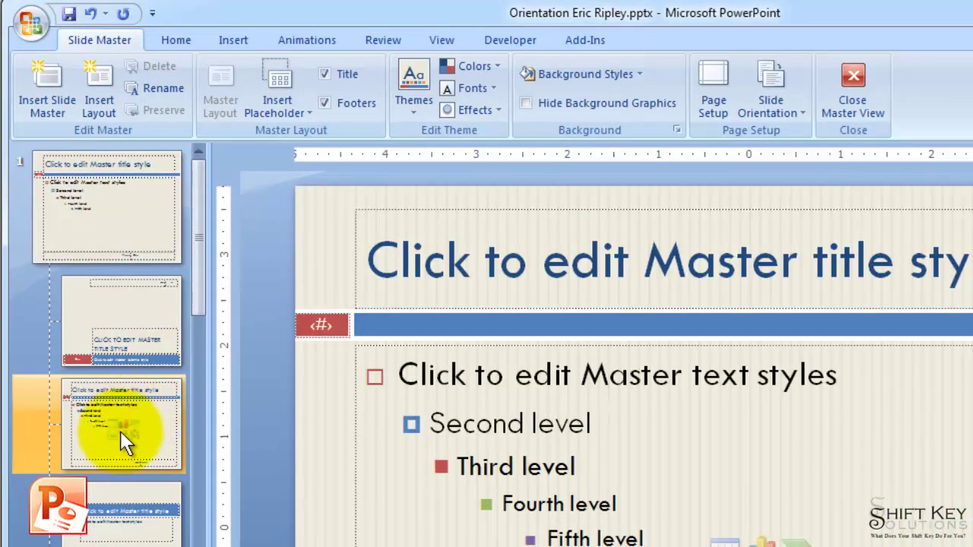
click(128, 353)
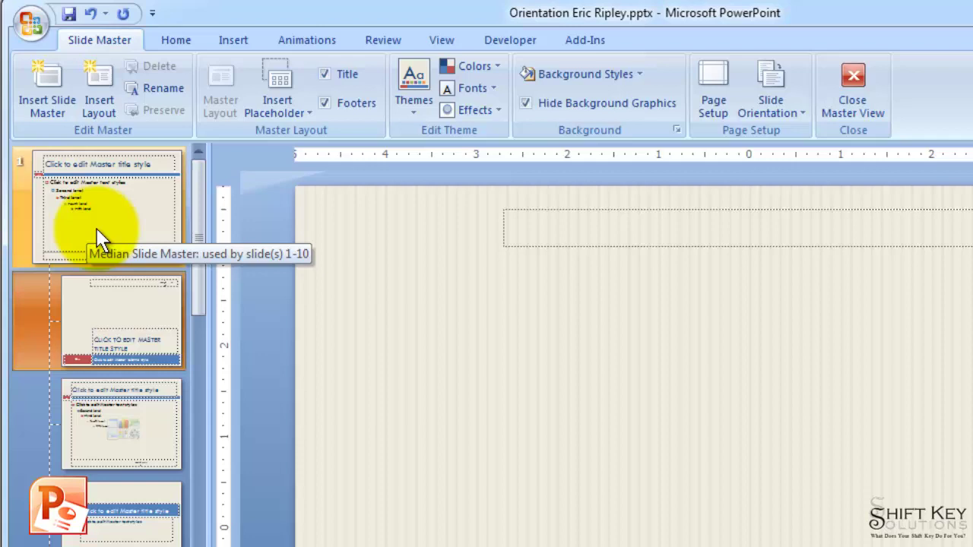
click(142, 443)
click(126, 348)
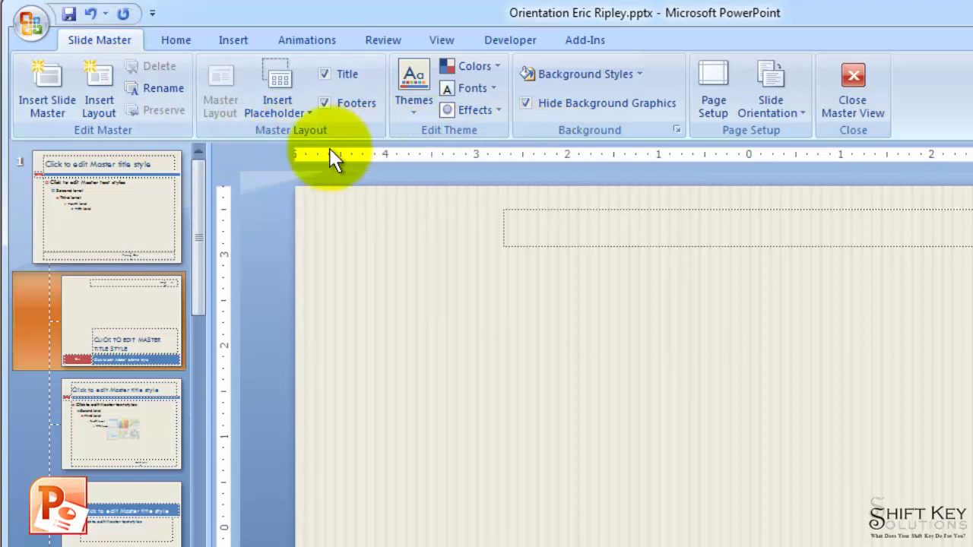
Step: Browse the Home, Insert, Animations, Review and View command sets, finishing on Animations
click(182, 42)
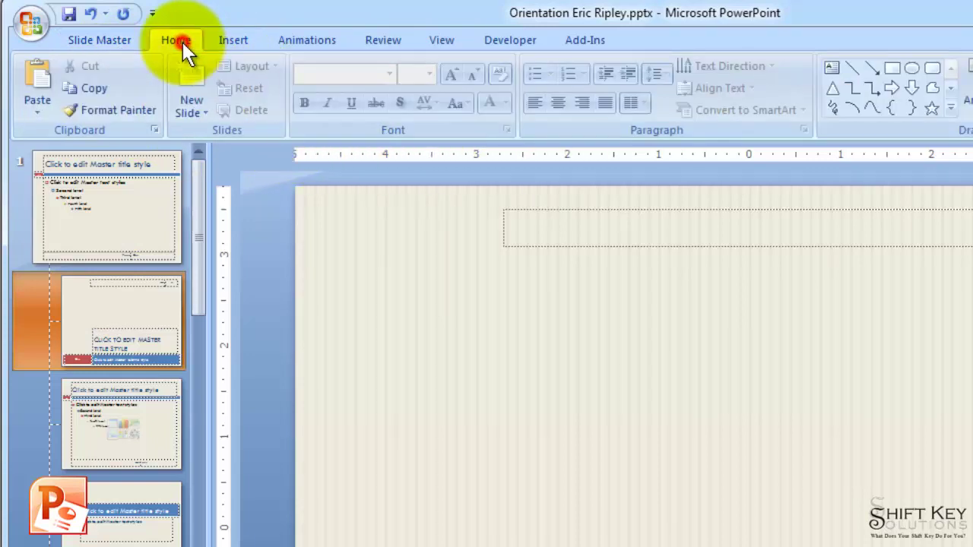
click(232, 42)
click(300, 40)
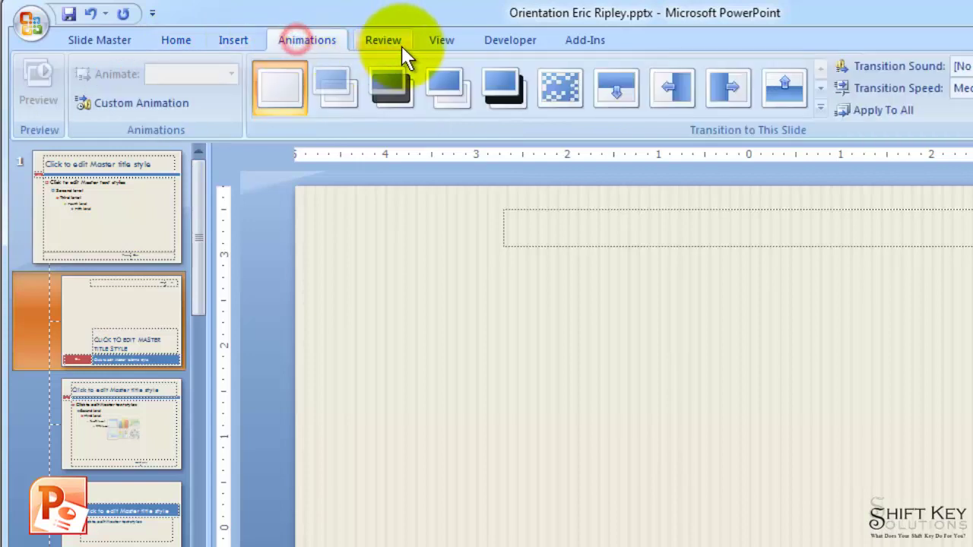
click(398, 40)
click(439, 45)
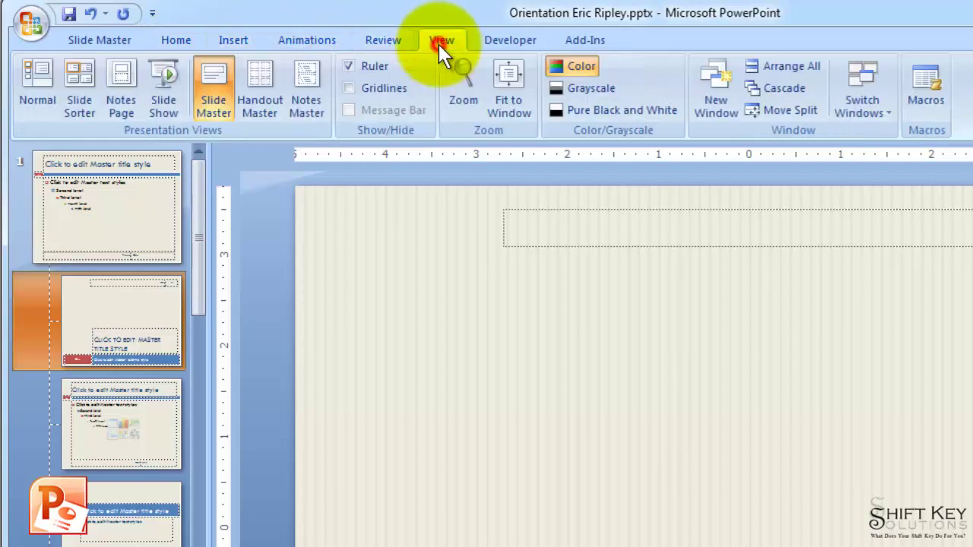
click(170, 41)
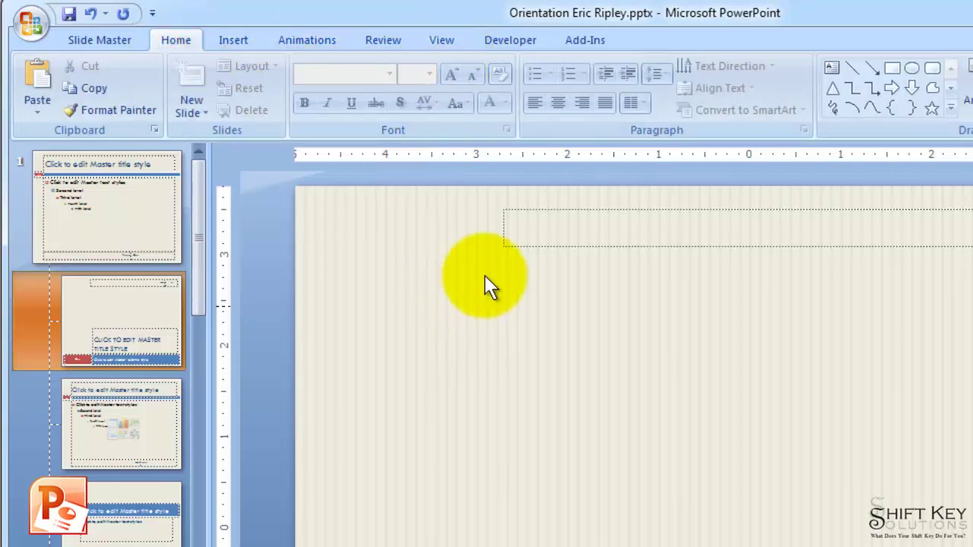
click(226, 41)
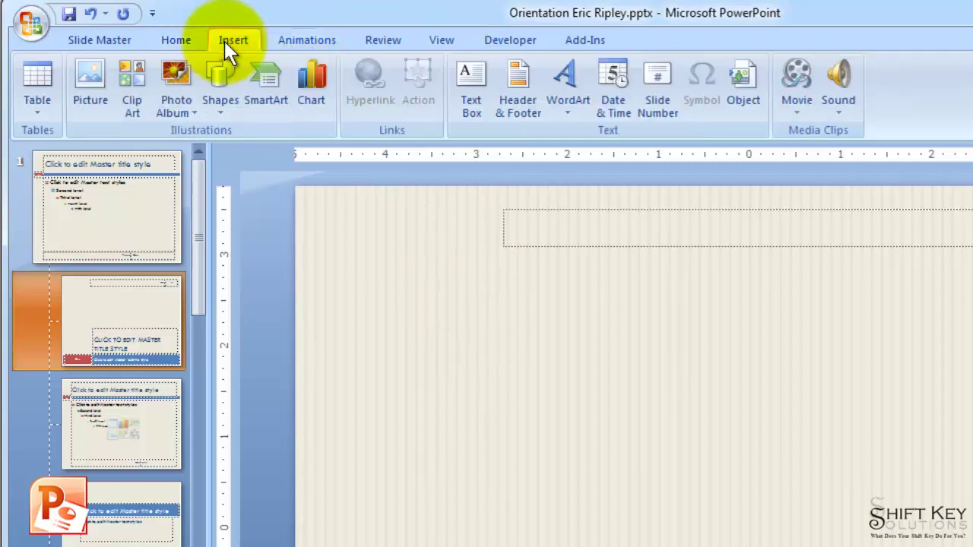
click(333, 45)
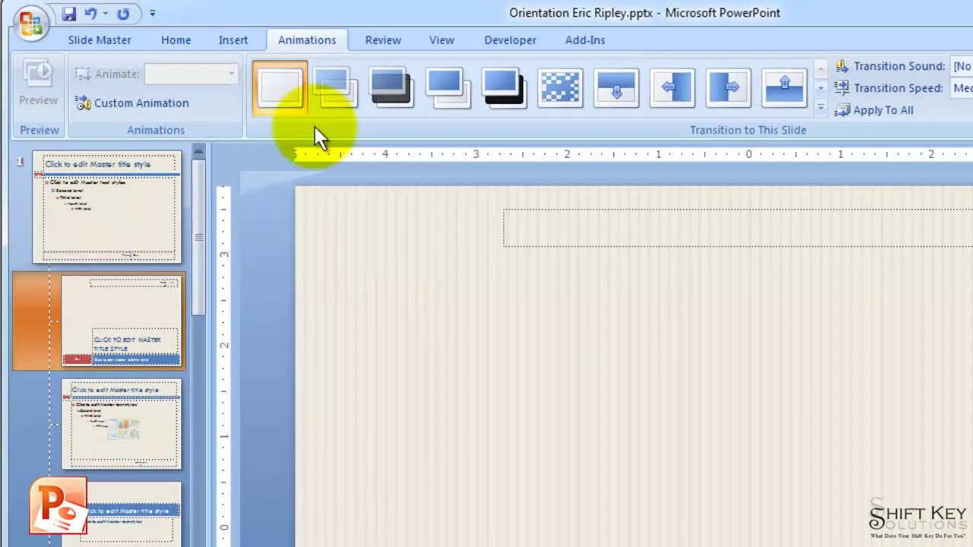
Step: Return to the Slide Master commands and open the Background Styles gallery
click(102, 39)
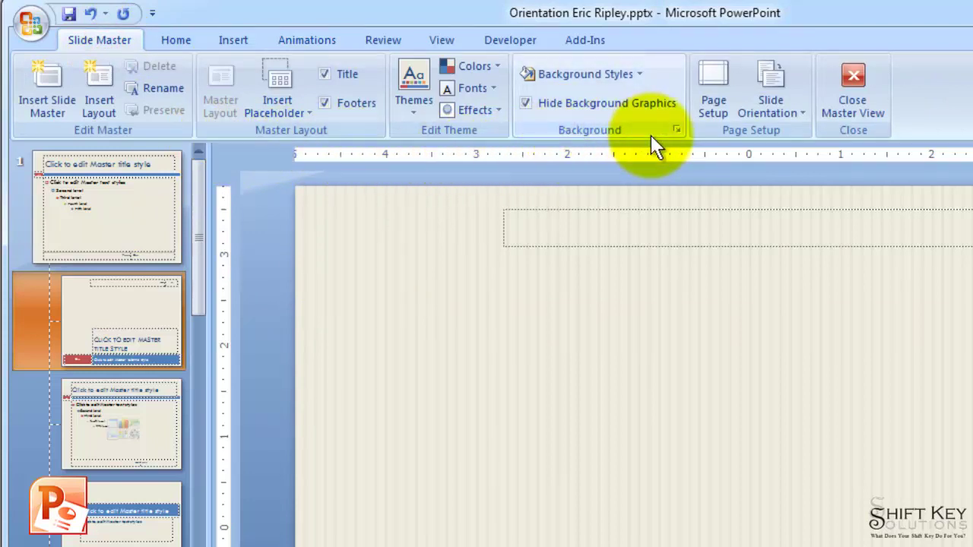
click(622, 79)
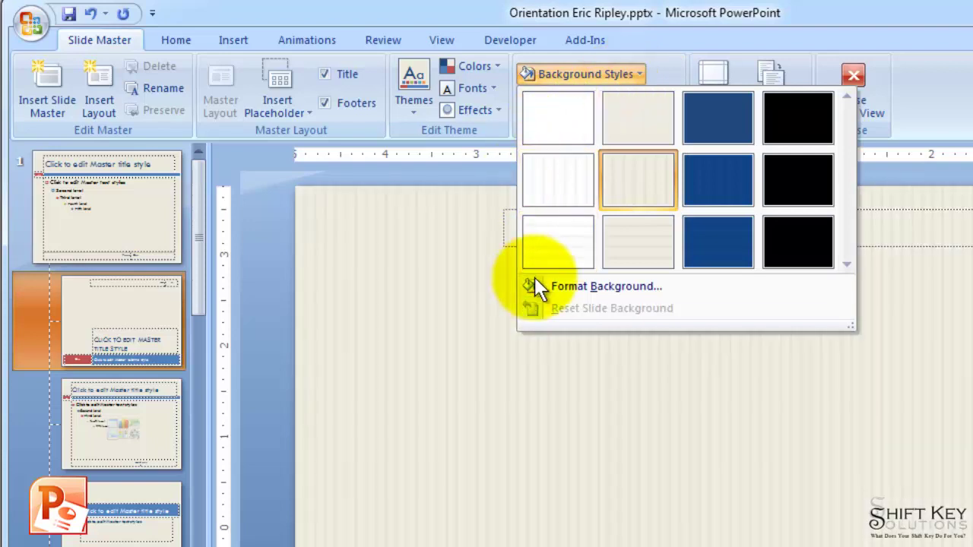
Step: Open Format Background for the title slide layout and turn on Hide background graphics
click(687, 287)
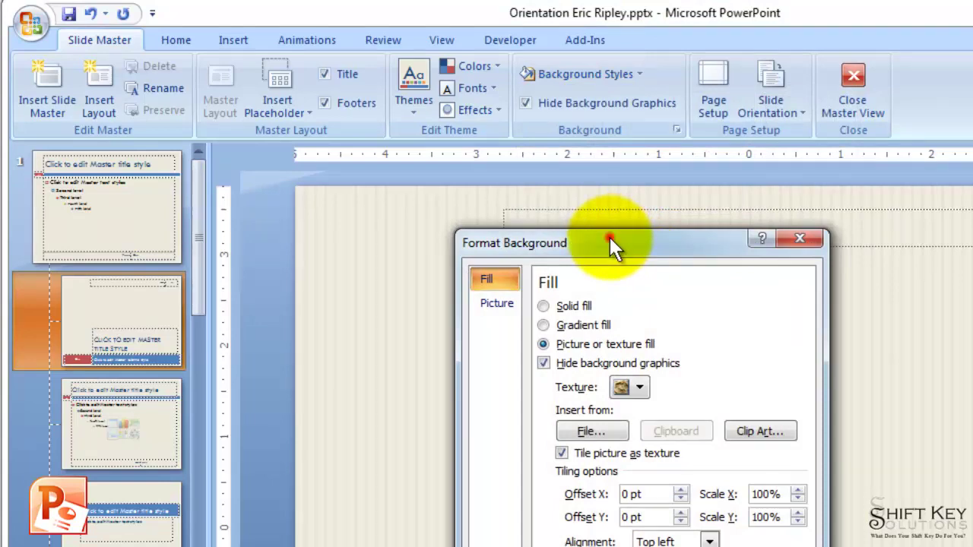
drag(610, 237, 558, 177)
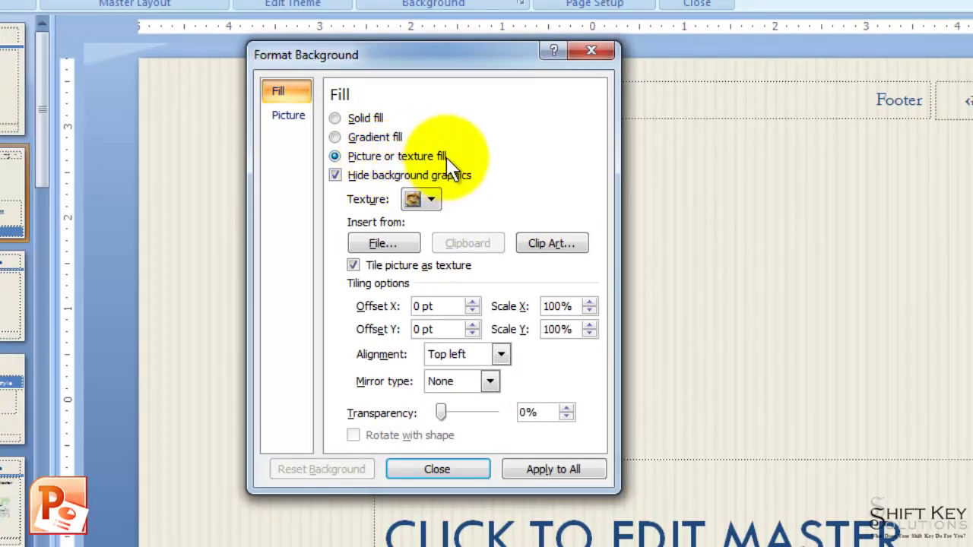
click(335, 174)
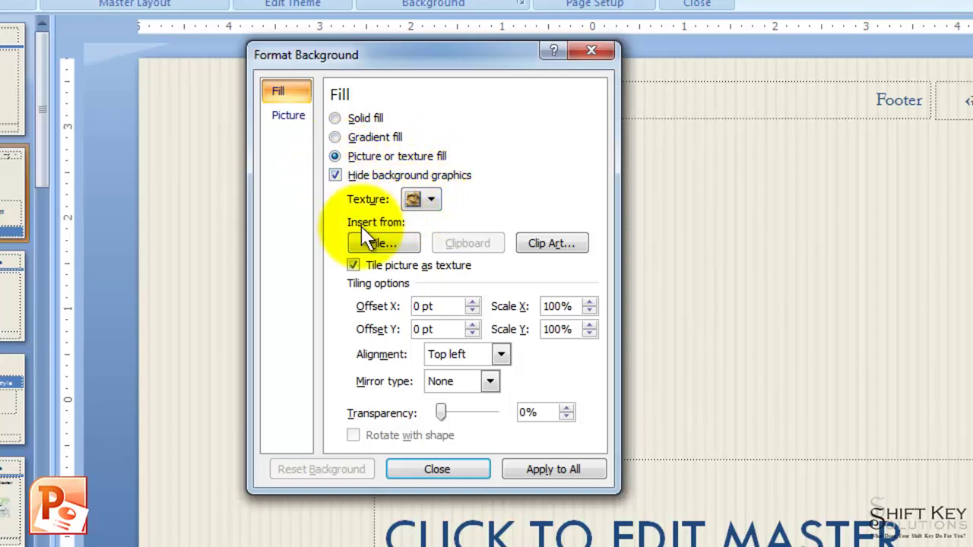
Step: Insert Corridor.jpg from file as the layout's background picture fill
click(402, 243)
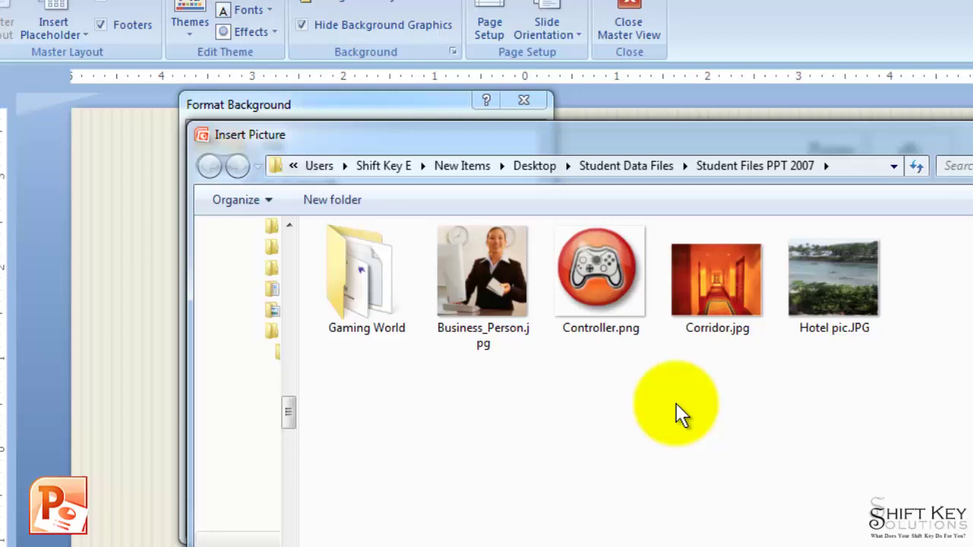
click(731, 300)
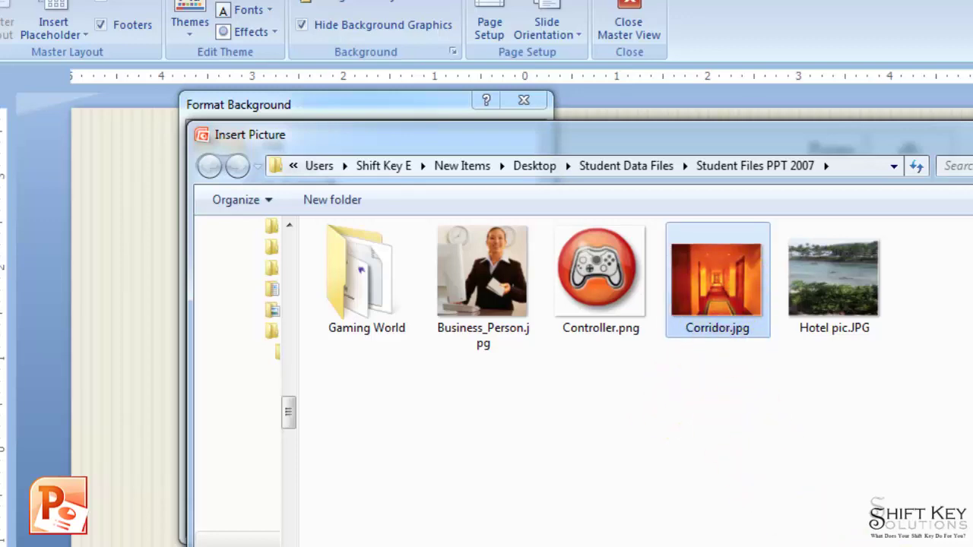
double_click(716, 279)
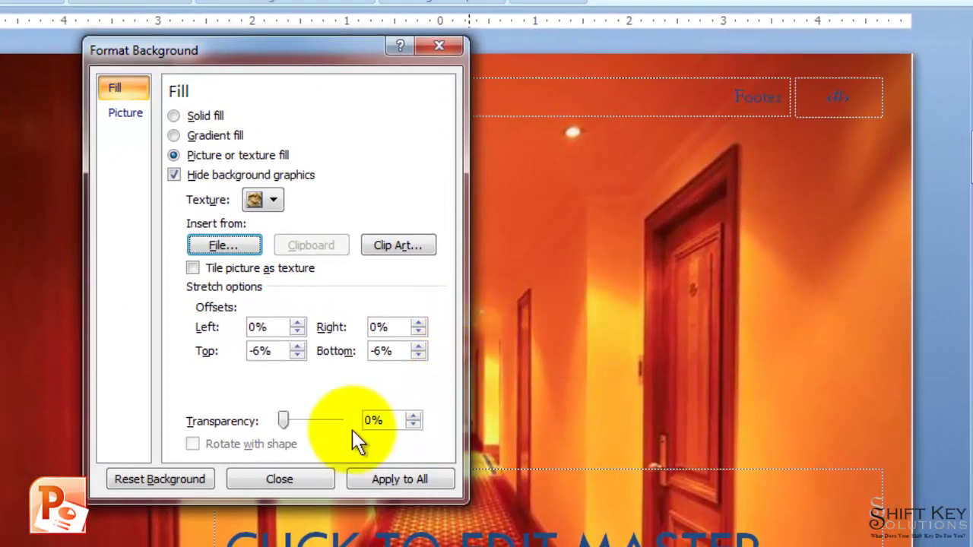
Step: Fade the Corridor.jpg background from the slider's 68% to a typed transparency of 90%
click(283, 421)
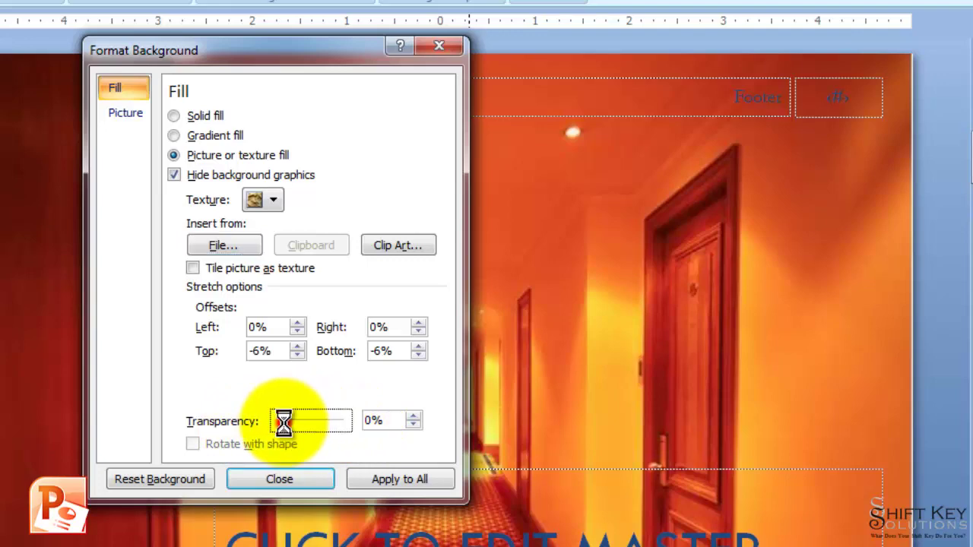
drag(282, 422, 322, 426)
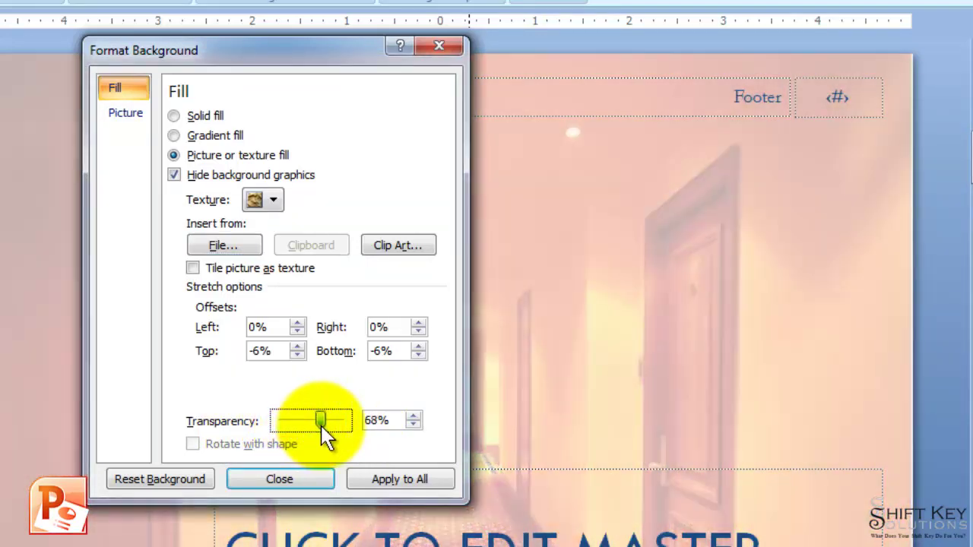
click(371, 421)
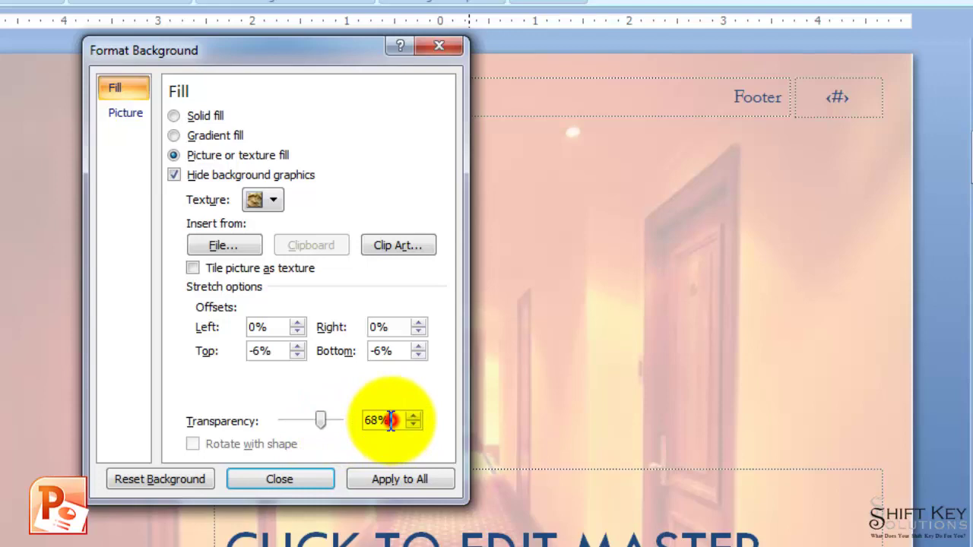
drag(364, 420, 351, 421)
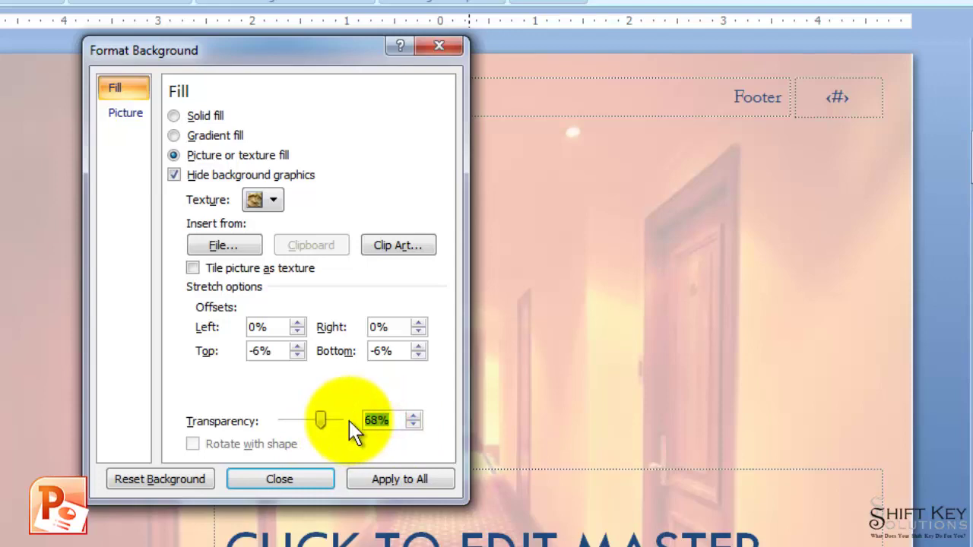
text(90)
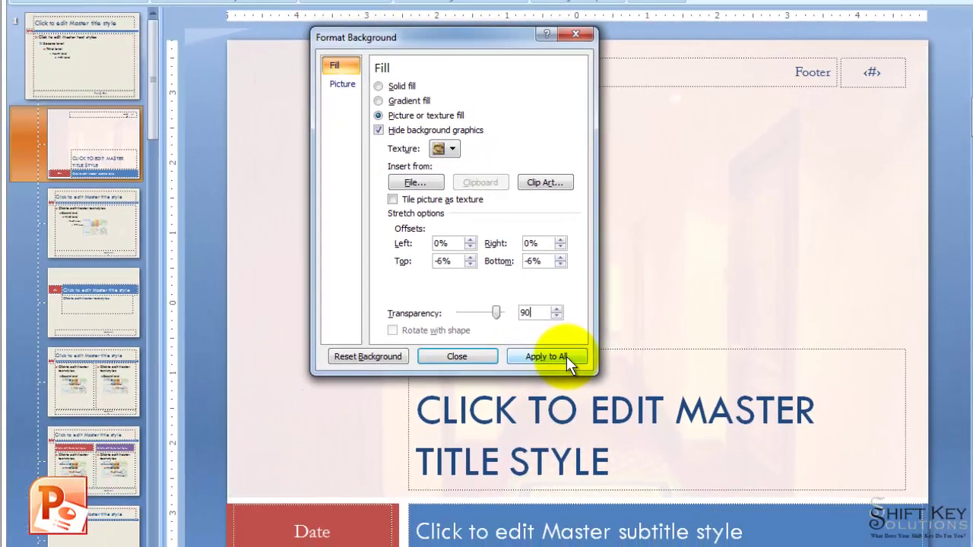
Step: Apply the 90%-transparent corridor background to all slides and close Format Background
click(550, 357)
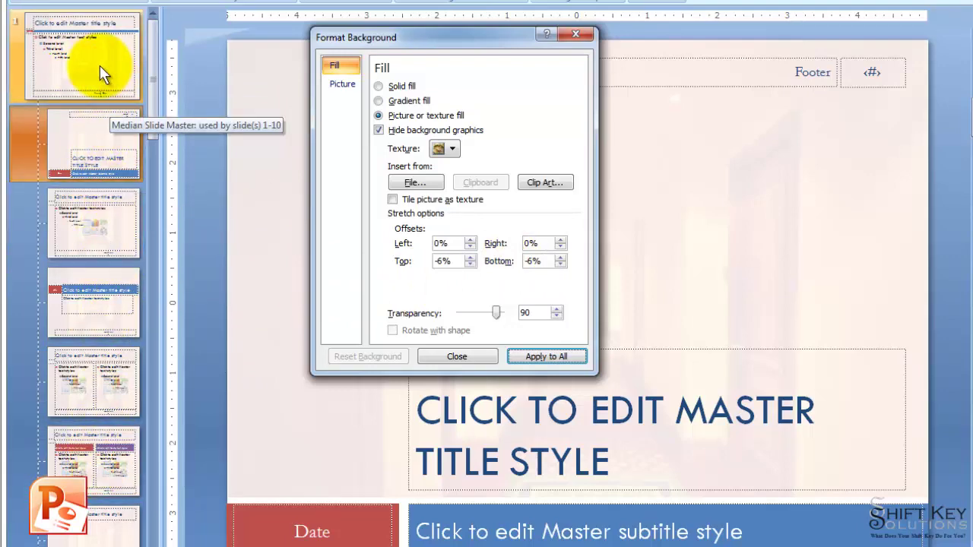
click(474, 354)
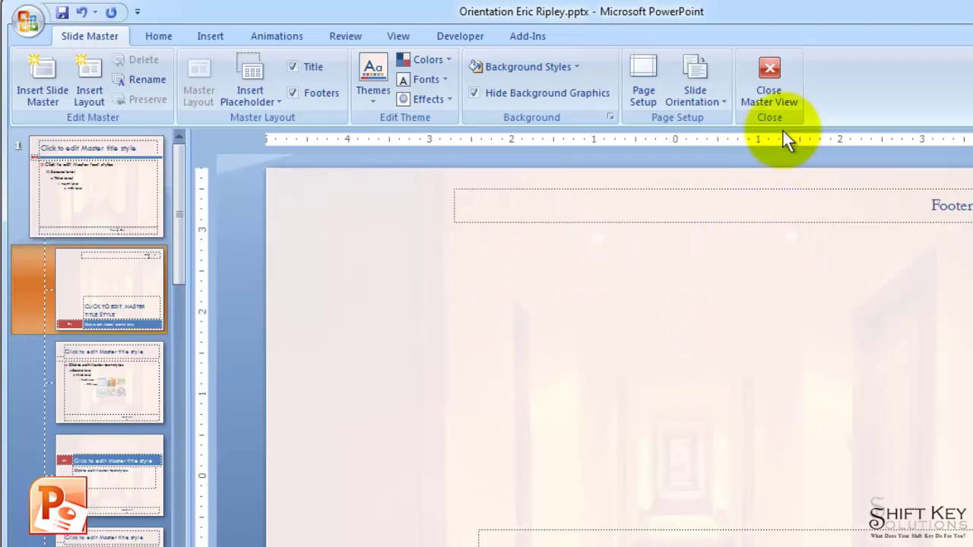
Step: Close Master View to return to normal slide editing
click(780, 68)
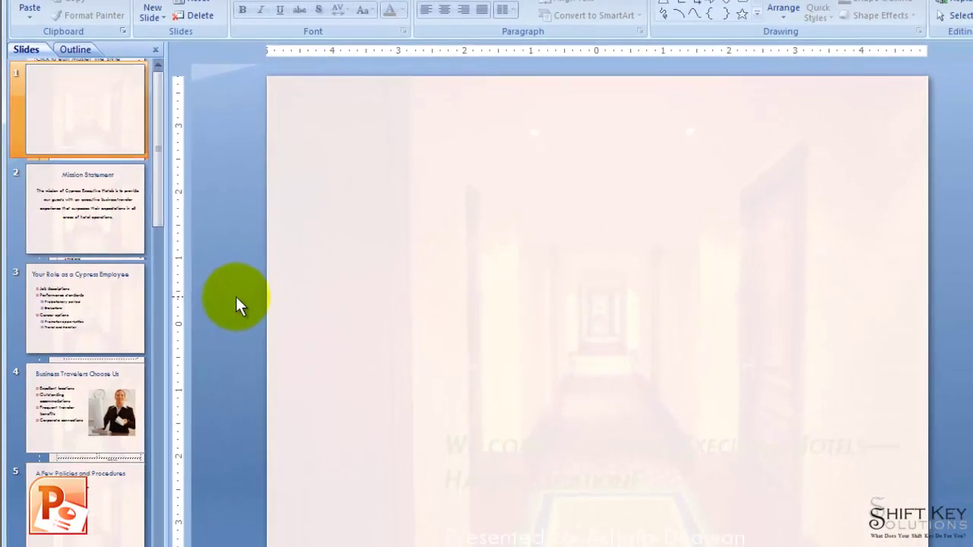